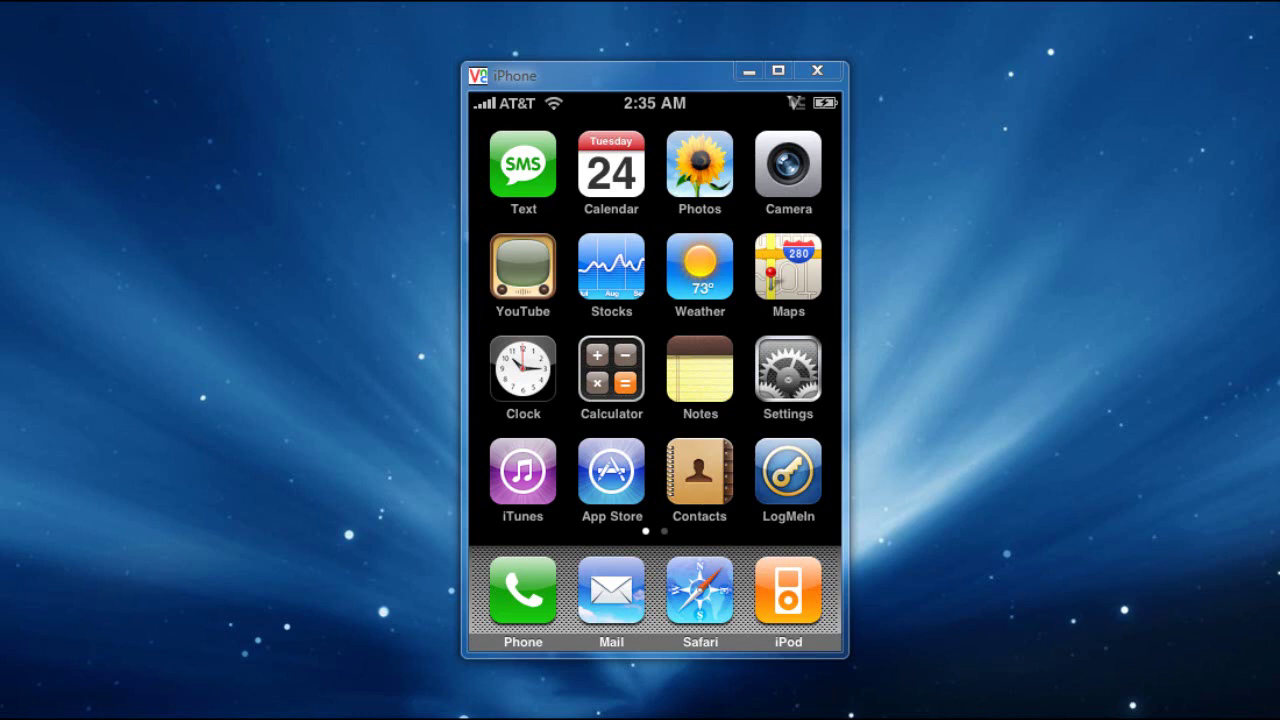
- Go to Settings > Mail, Contacts, Calendars and start adding a new account
click(788, 368)
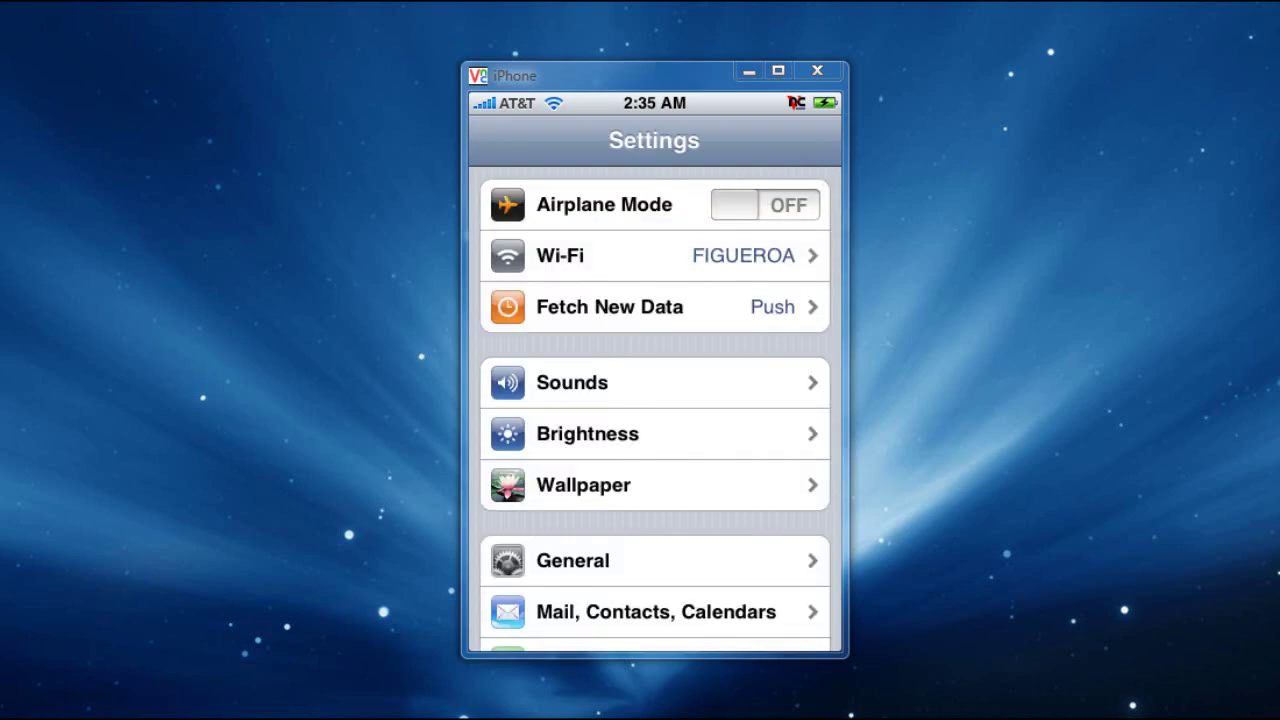
click(656, 611)
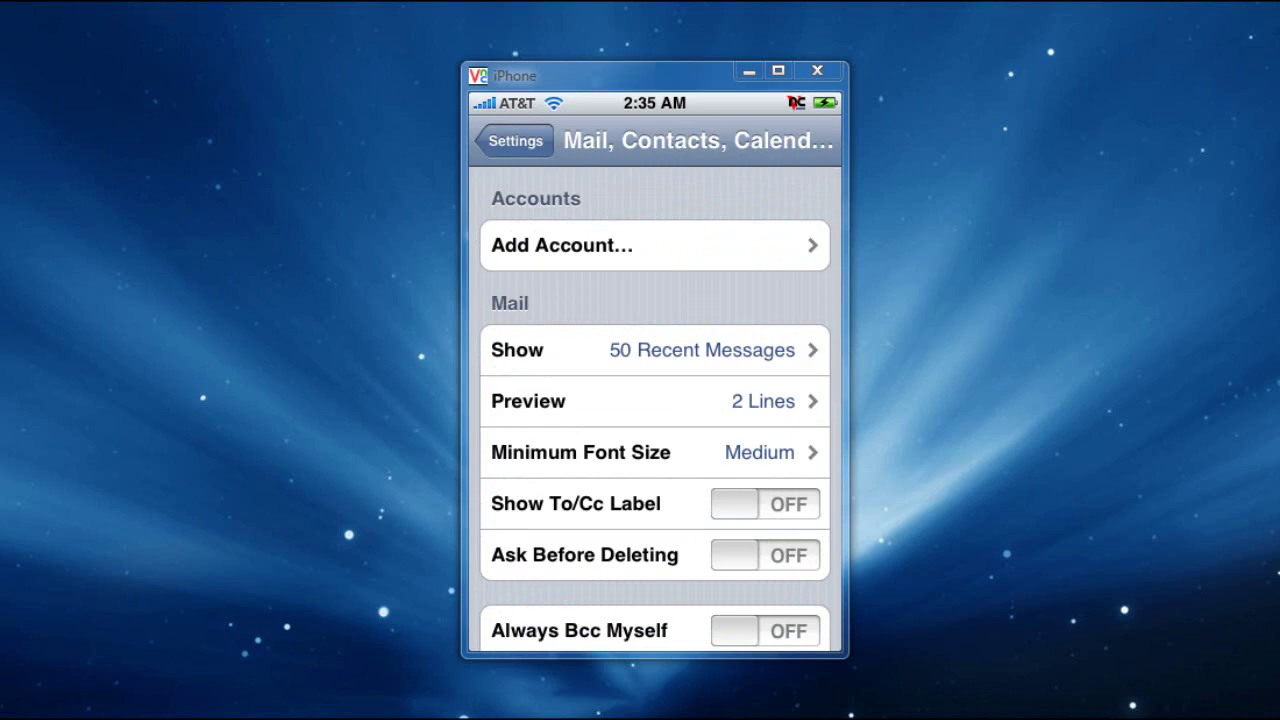
click(655, 245)
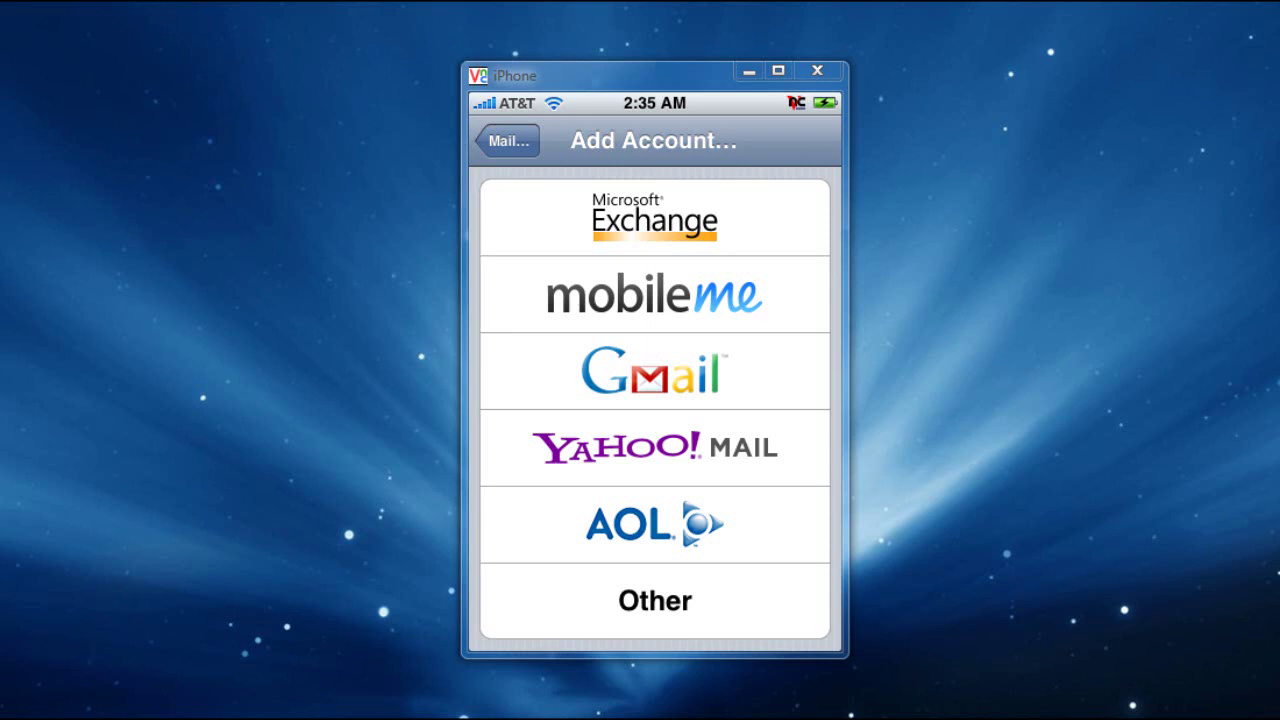
- Choose Microsoft Exchange as the new account type
click(655, 217)
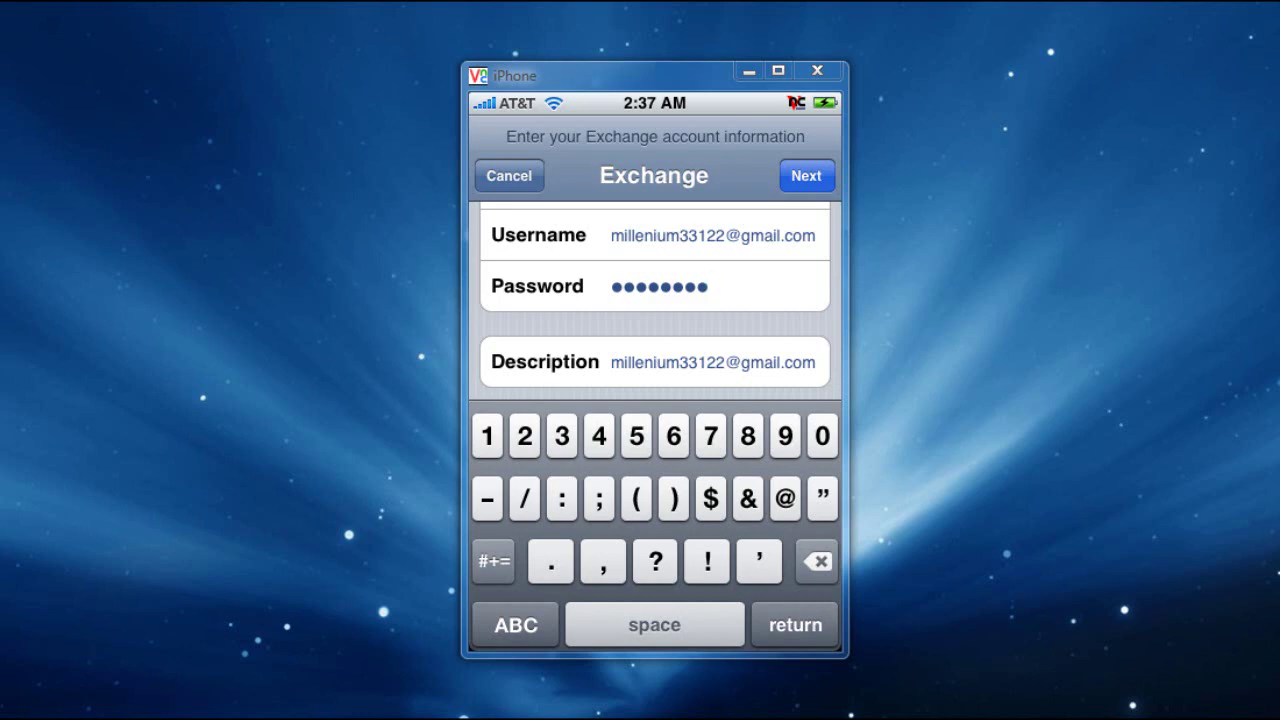
- Accept the gmail.com certificate, set the server to m.google.com, and verify the account
key(Return)
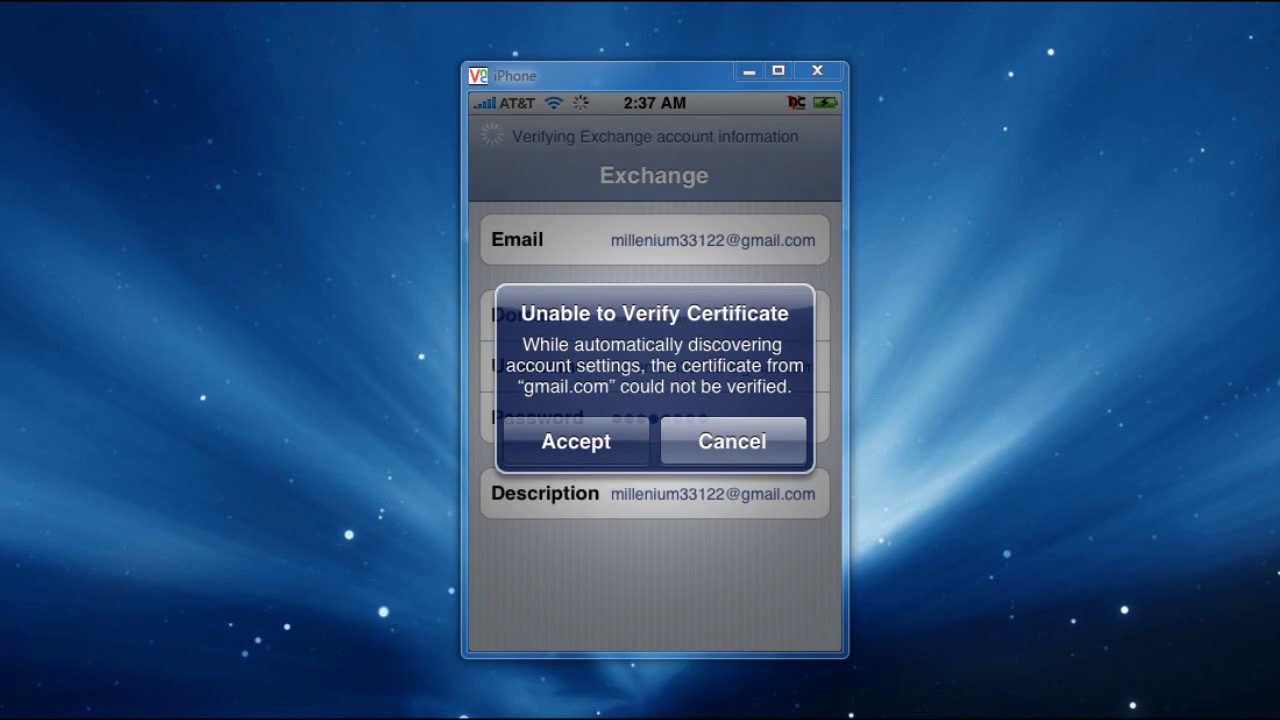
click(576, 441)
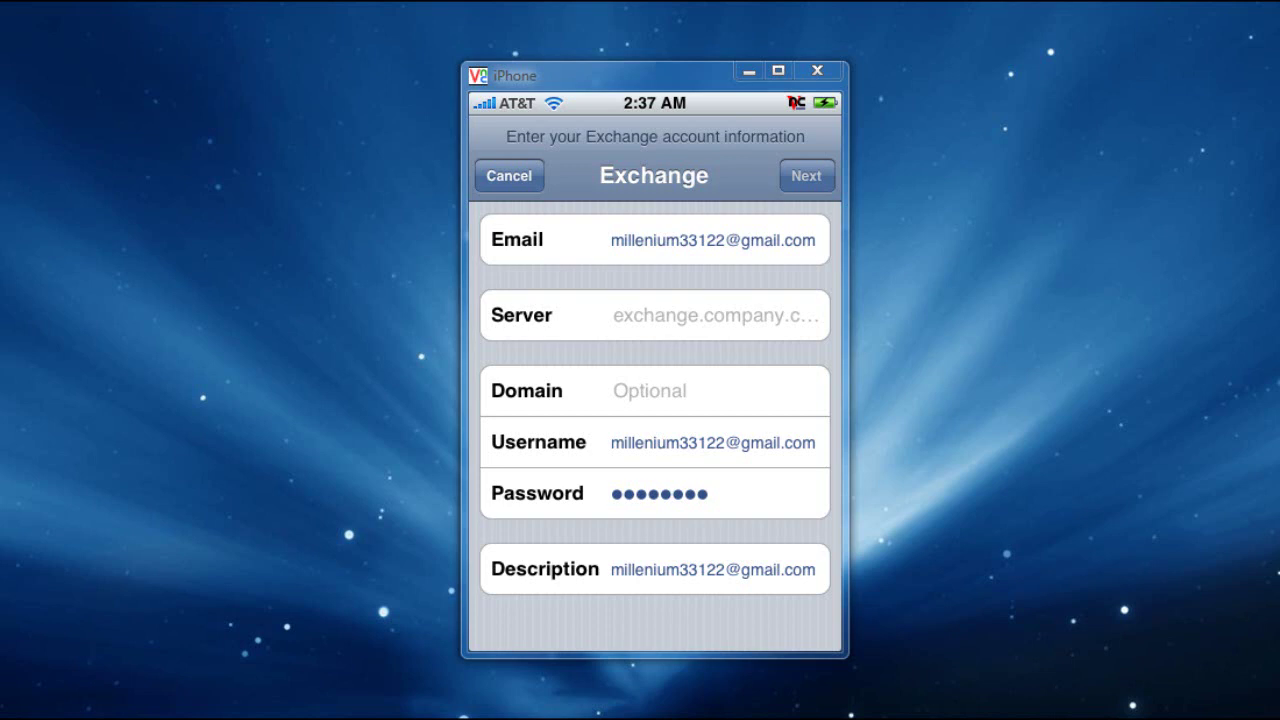
click(655, 315)
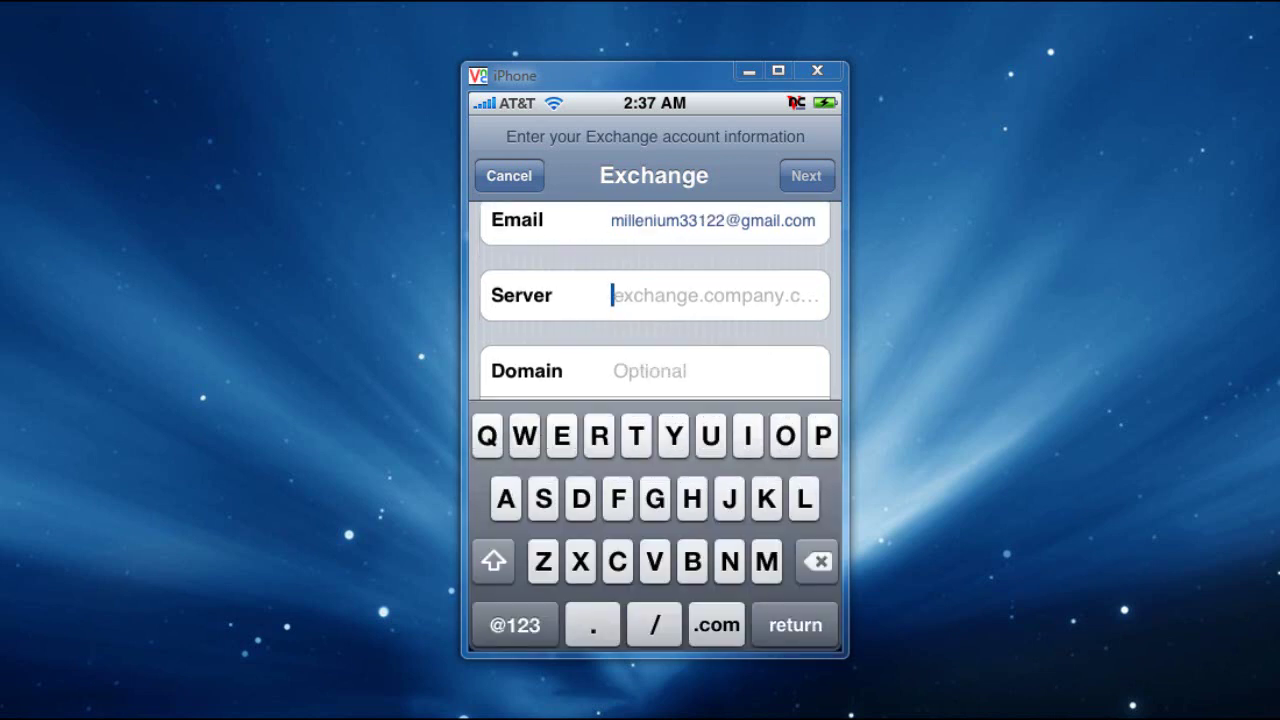
text(m.)
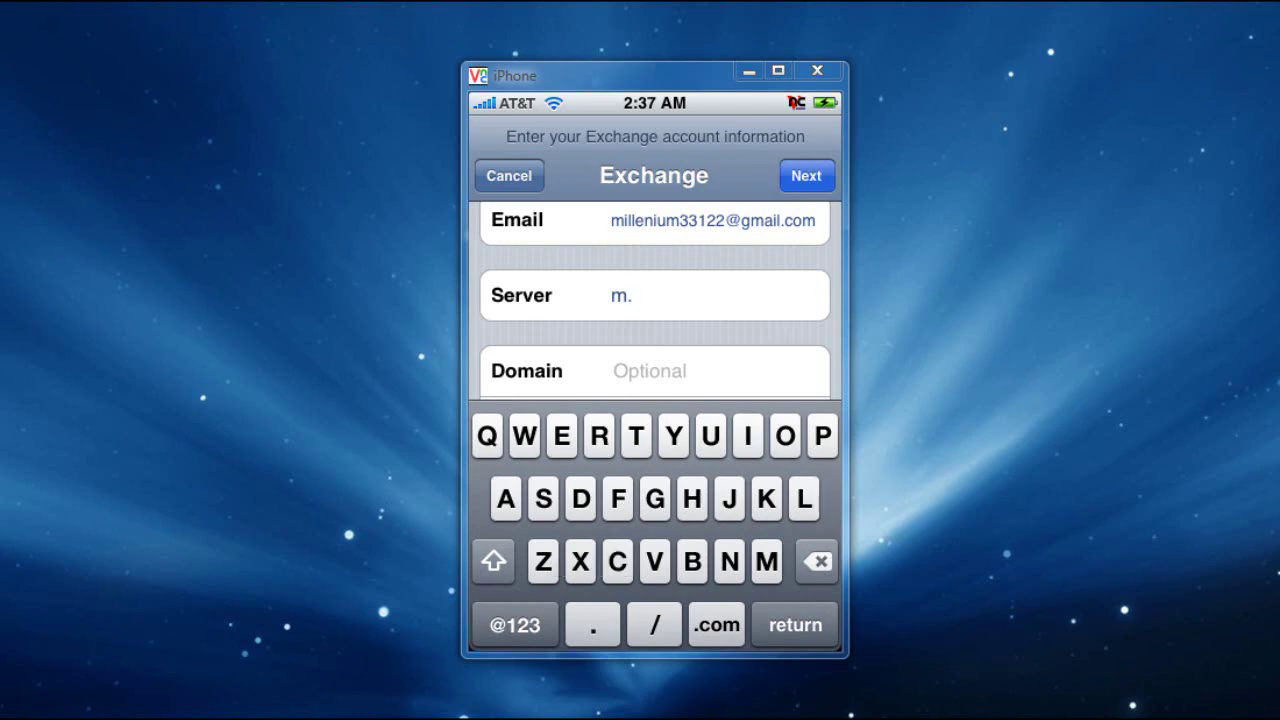
text(google.com)
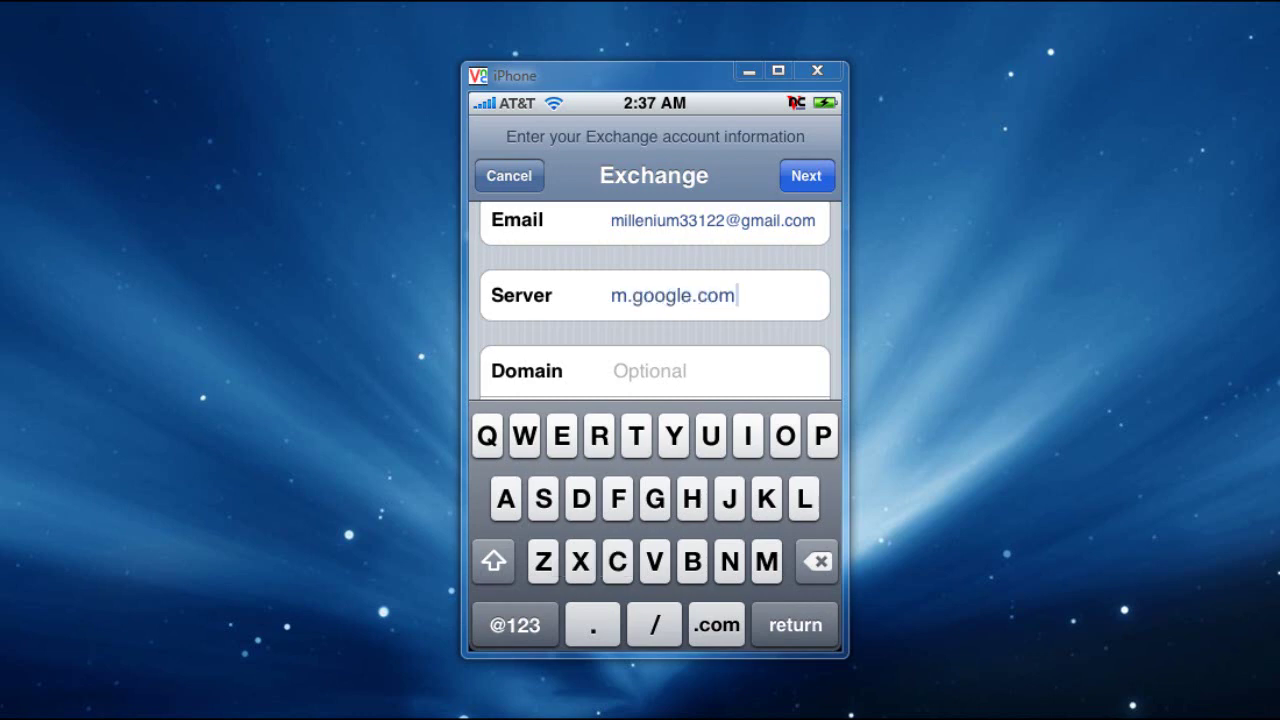
key(Return)
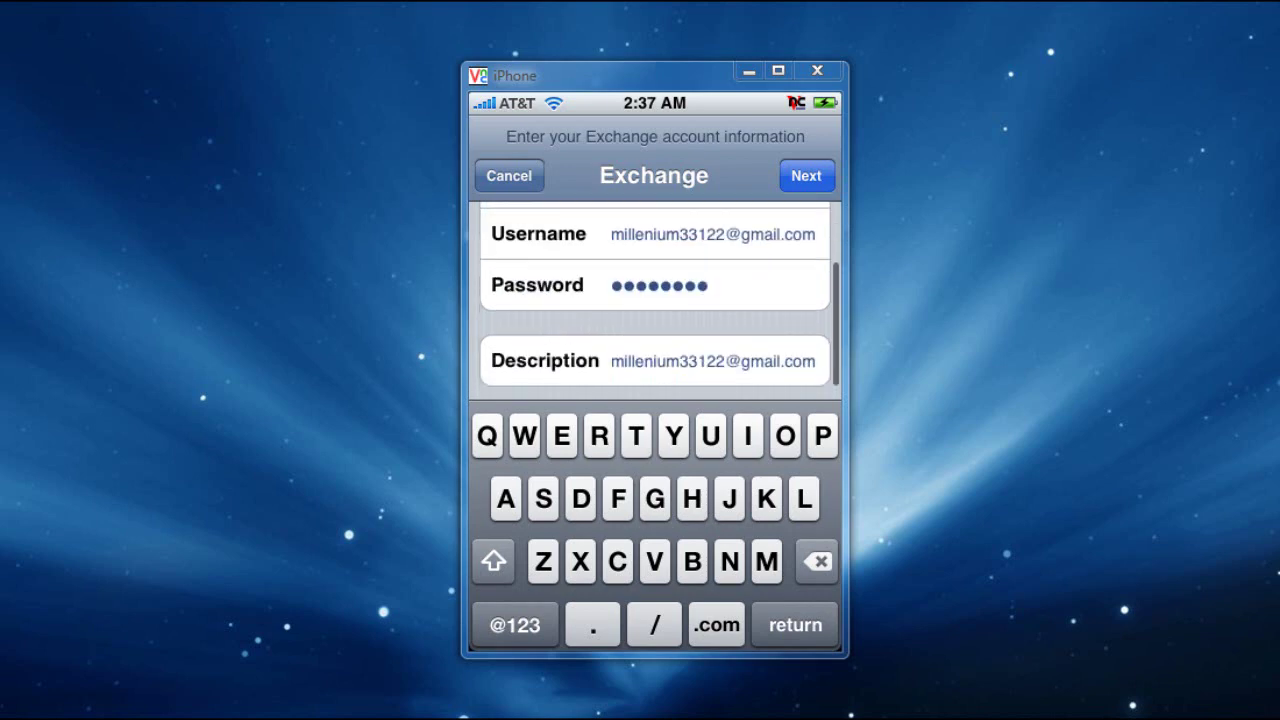
key(Return)
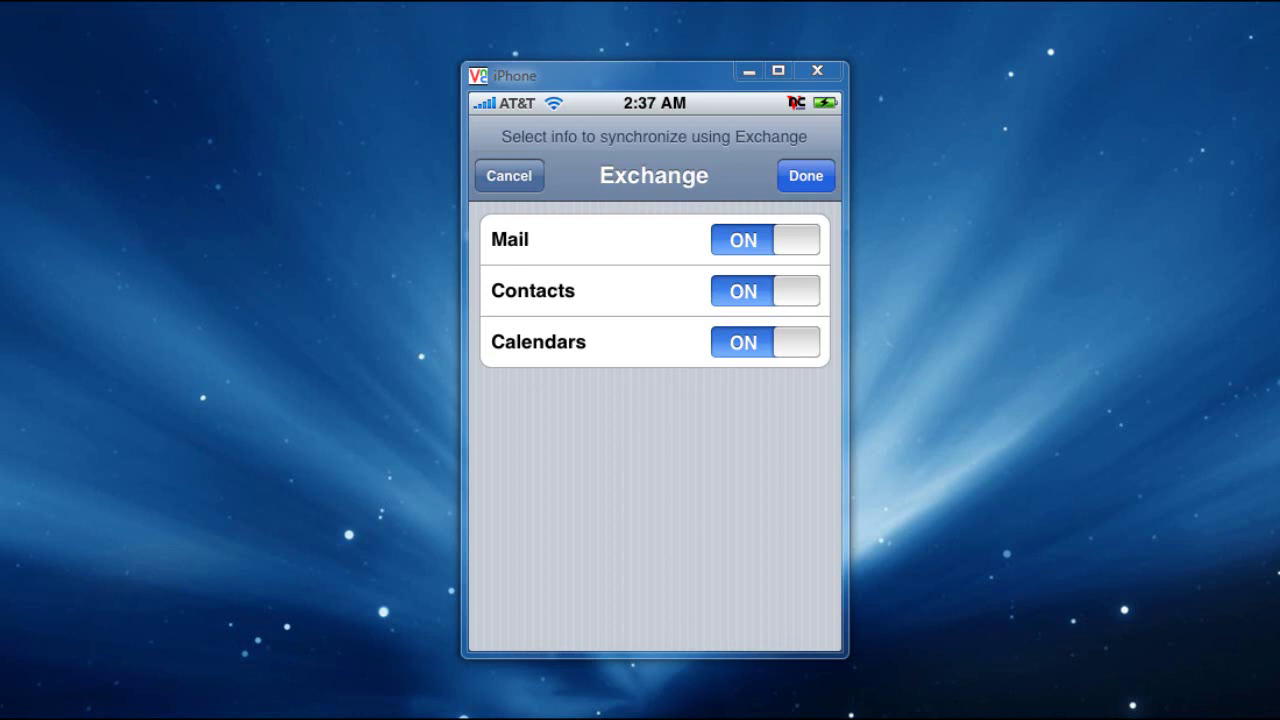
- Turn Mail sync off, keep Contacts and Calendars on, and save the Exchange account
click(796, 240)
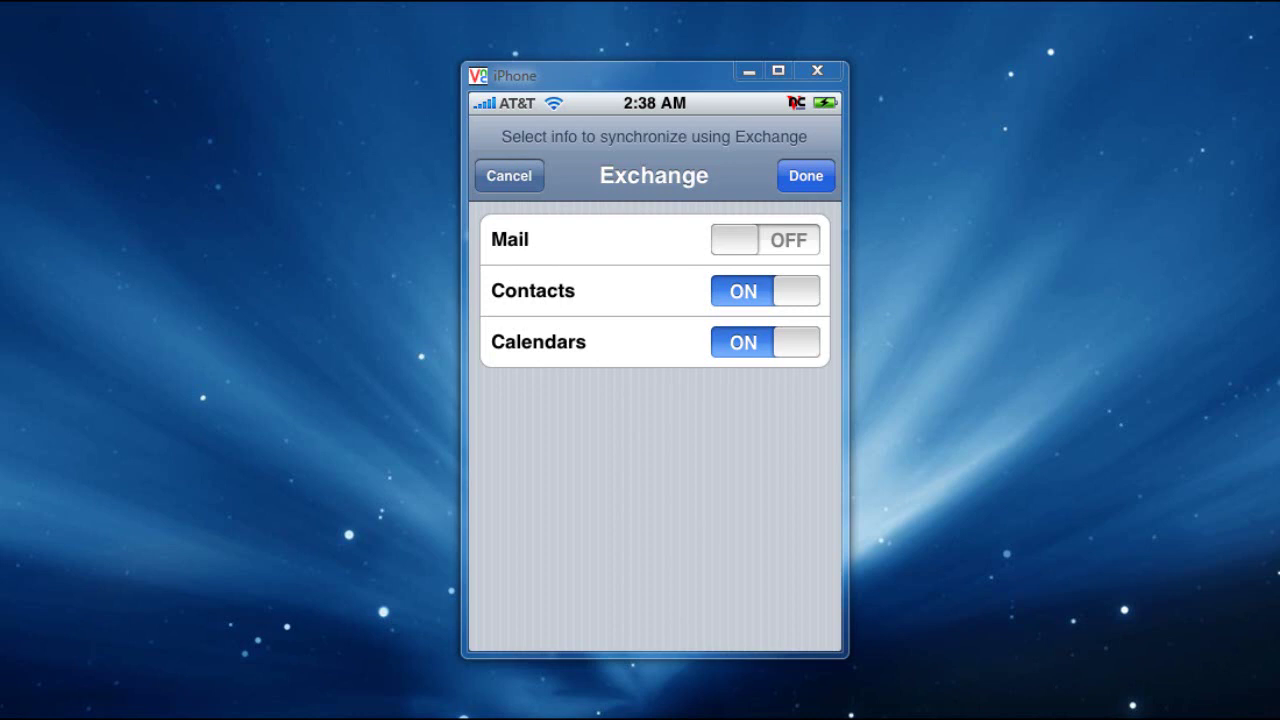
click(806, 176)
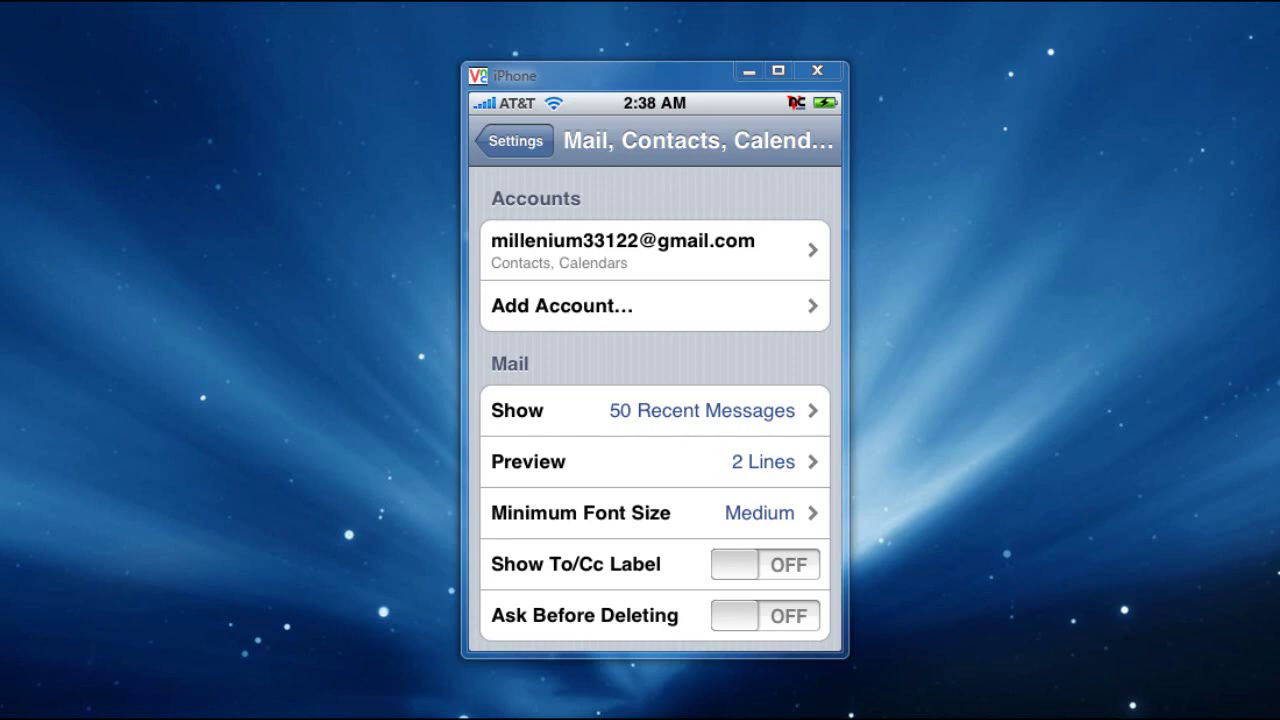
- View the synced contact's phone, email and home address in Contacts, then return home
key(Home)
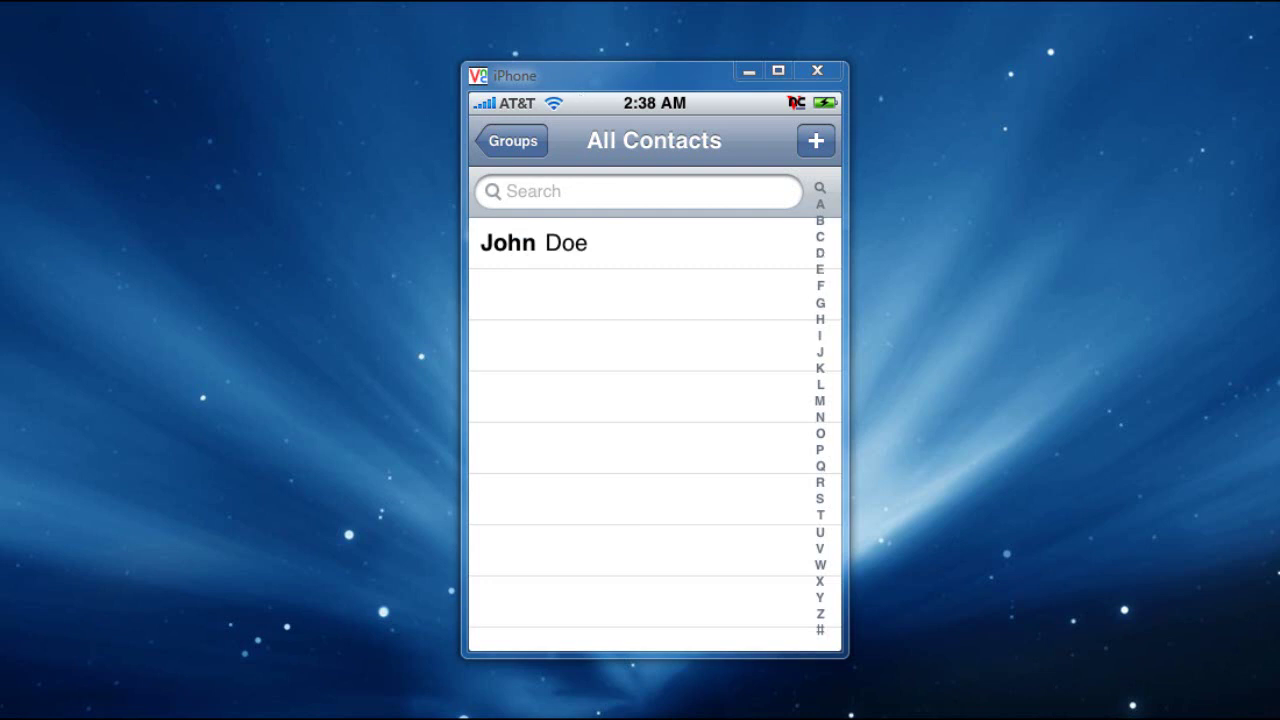
click(534, 243)
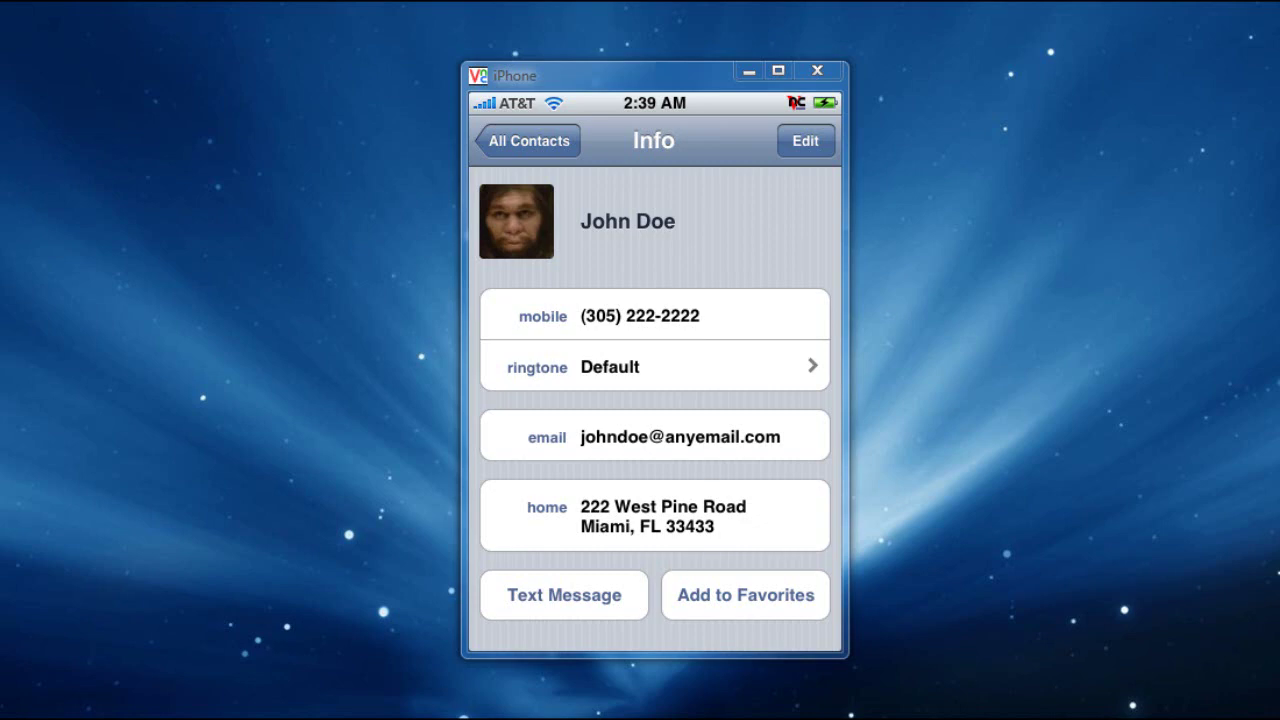
click(528, 141)
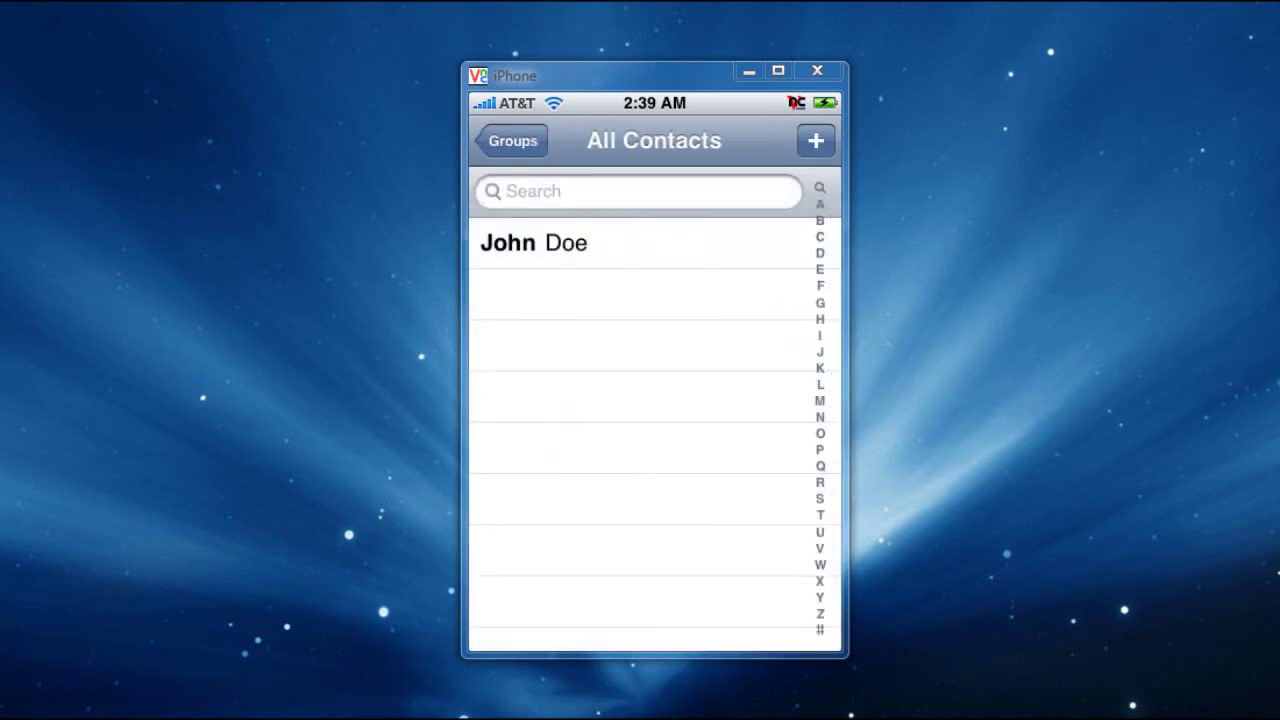
key(Home)
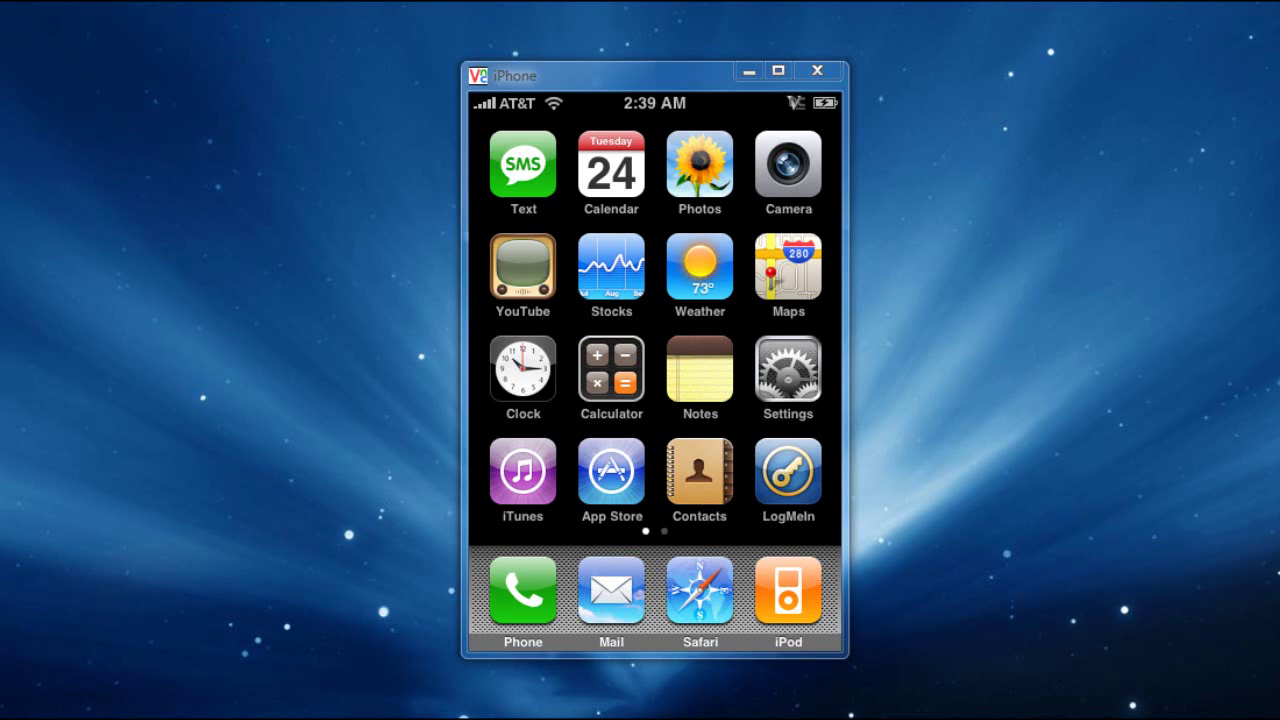
click(611, 164)
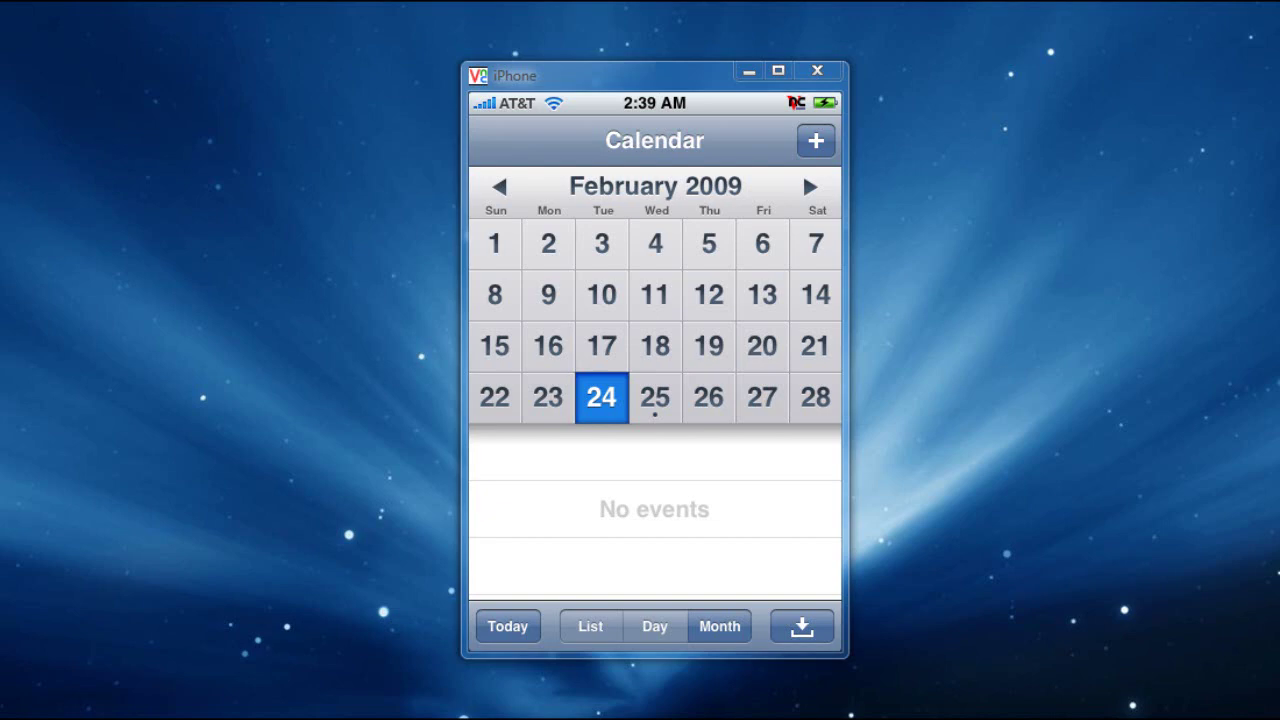
click(655, 397)
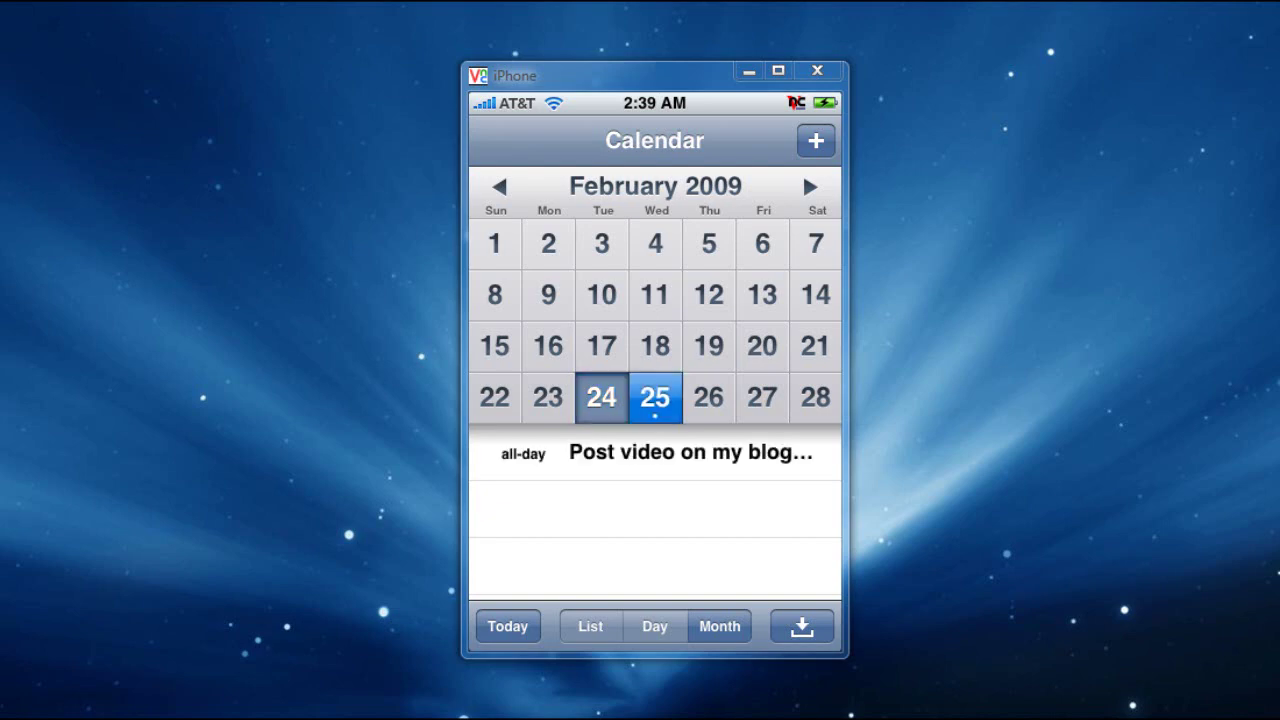
click(690, 452)
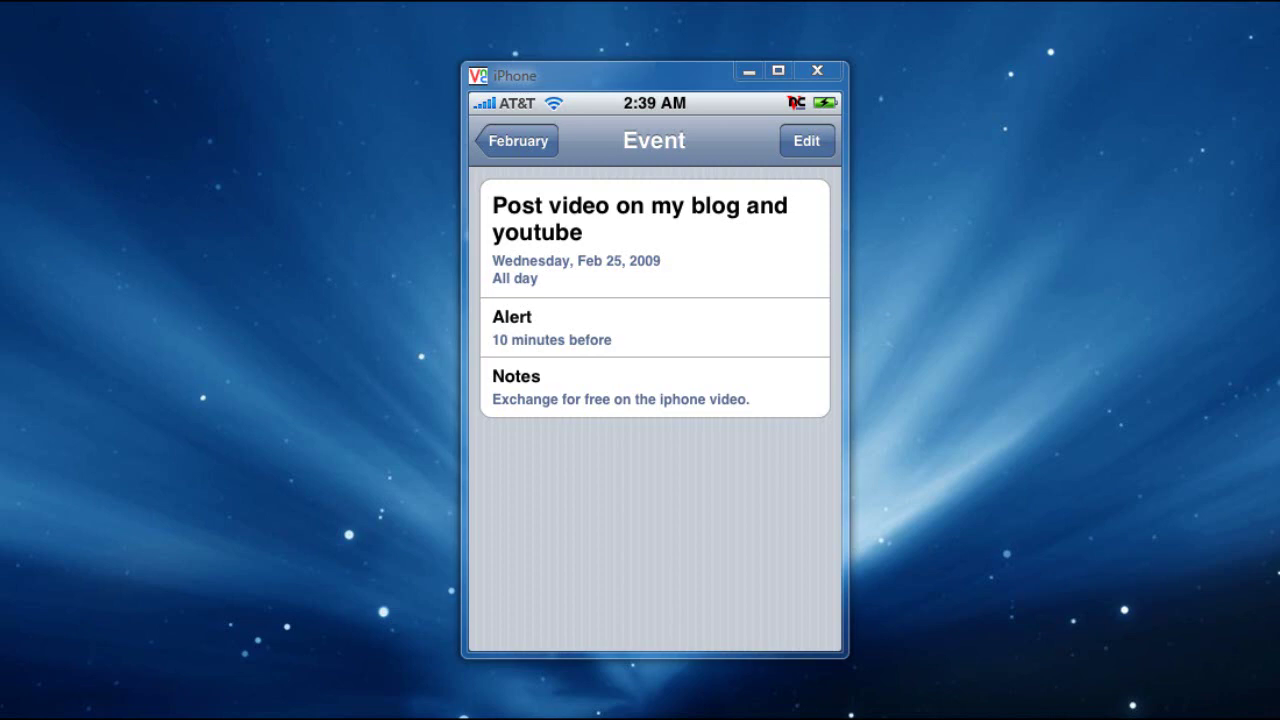
key(Home)
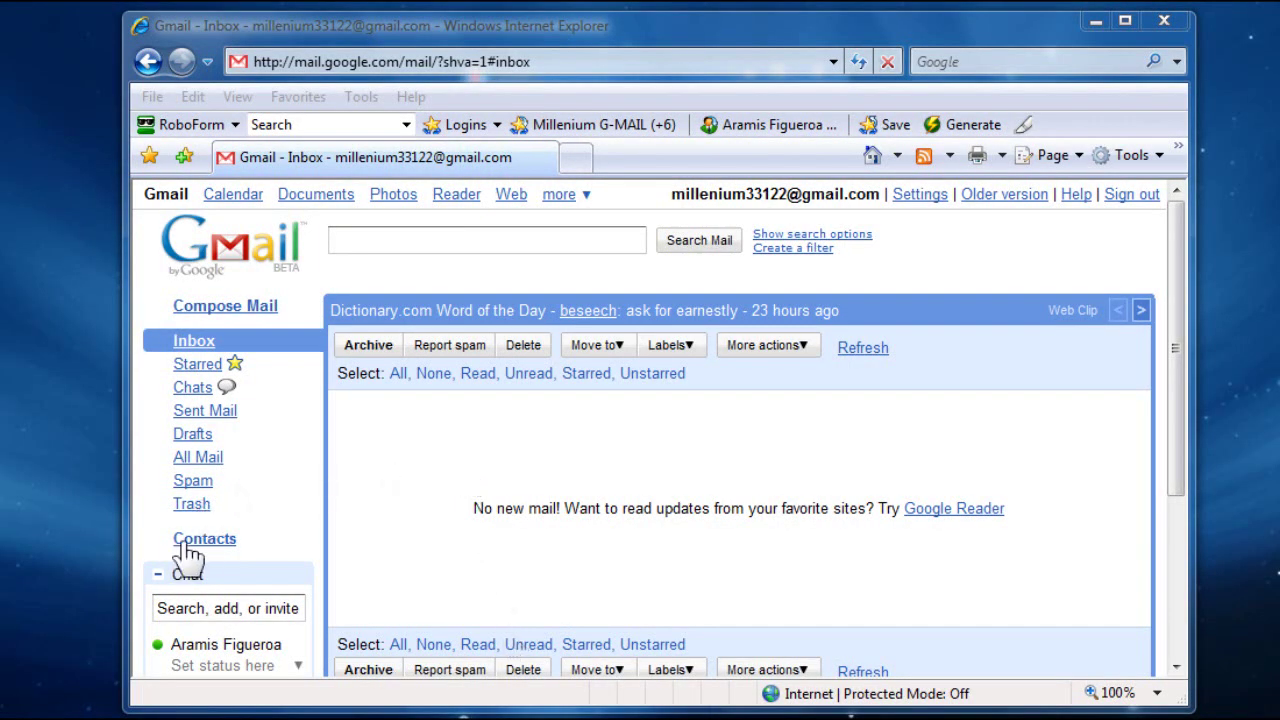
- Open Gmail Contacts and display the synced contact's full details
click(190, 550)
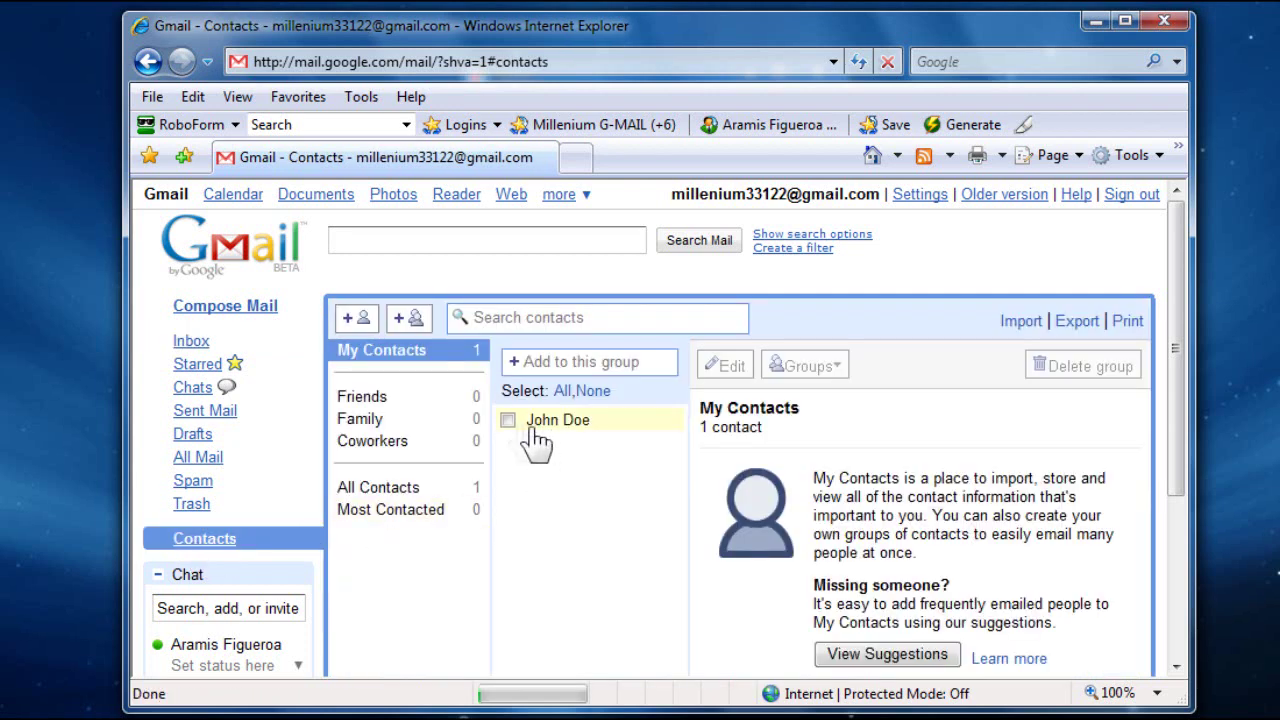
click(507, 423)
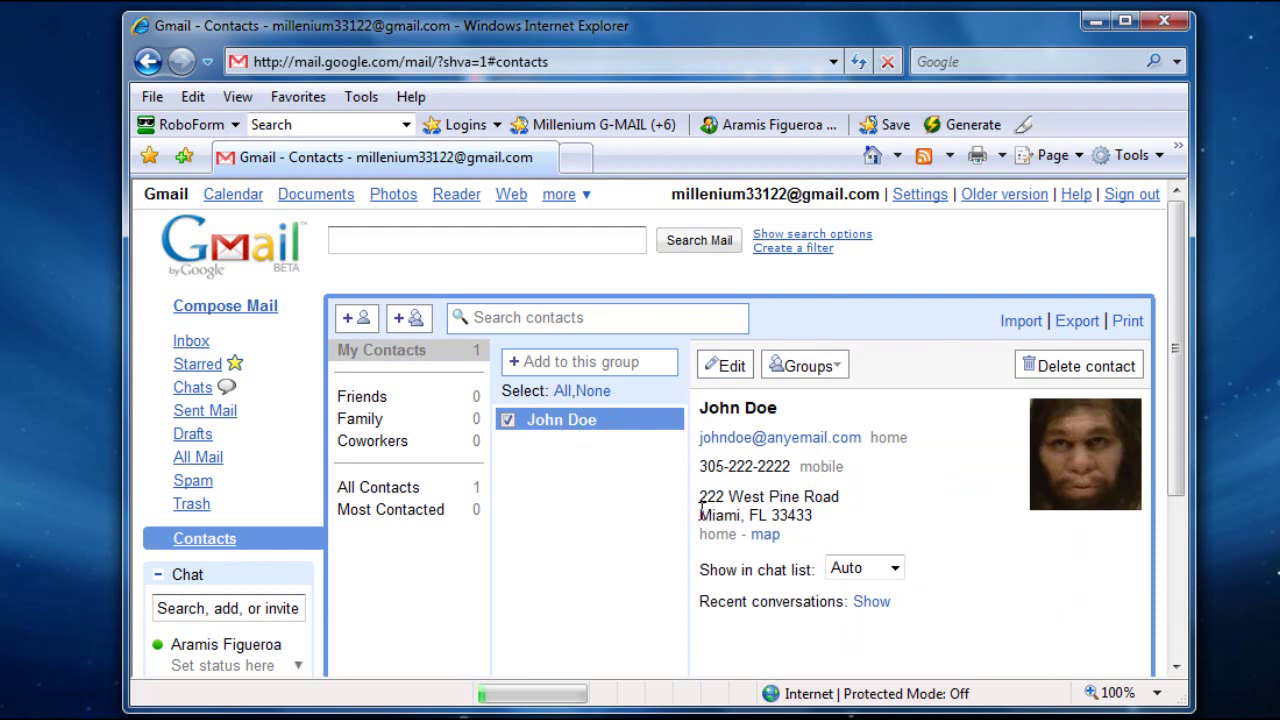
mouse_move(1050, 510)
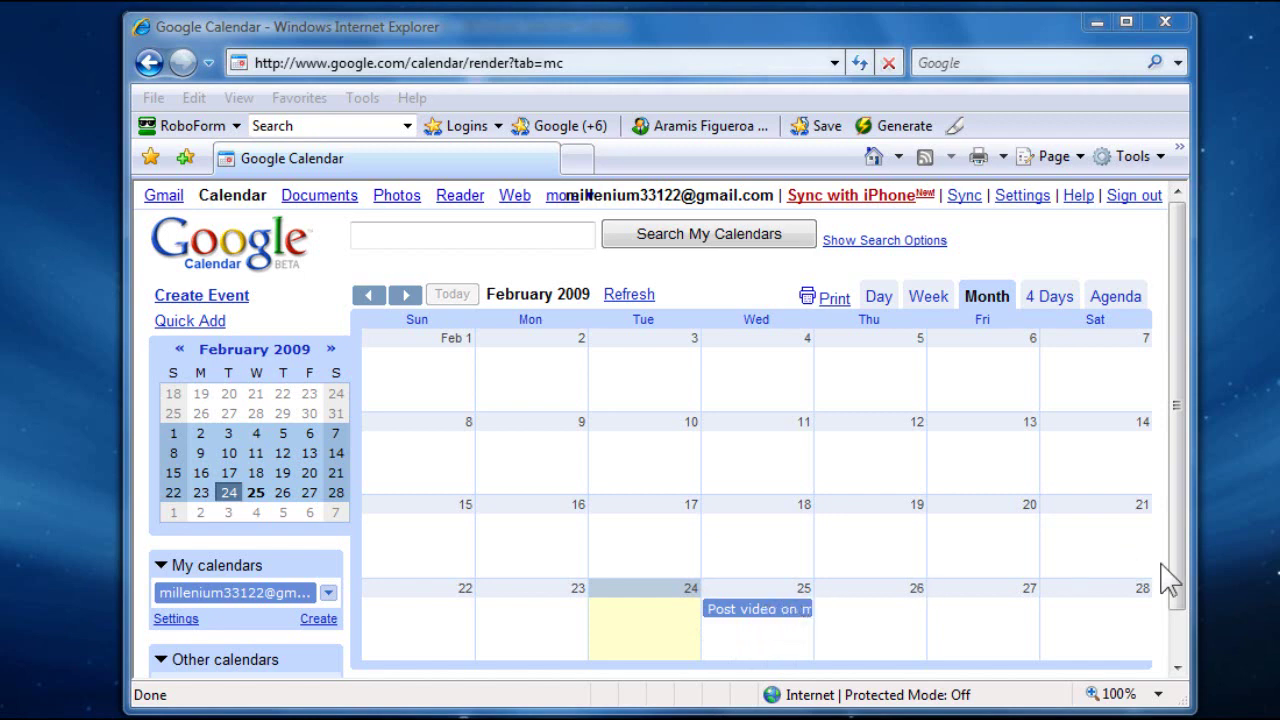
- Open the edit details for the Feb 25 'Post video on my blog and youtube' event
click(1181, 612)
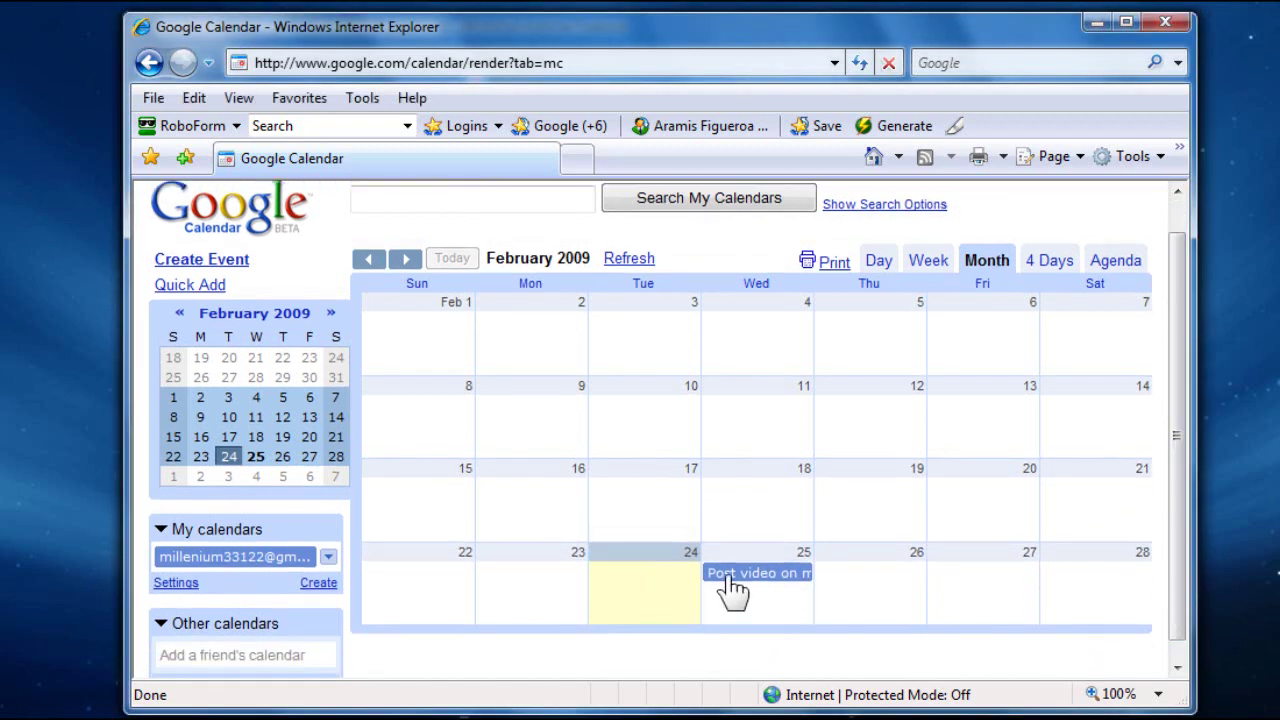
click(764, 577)
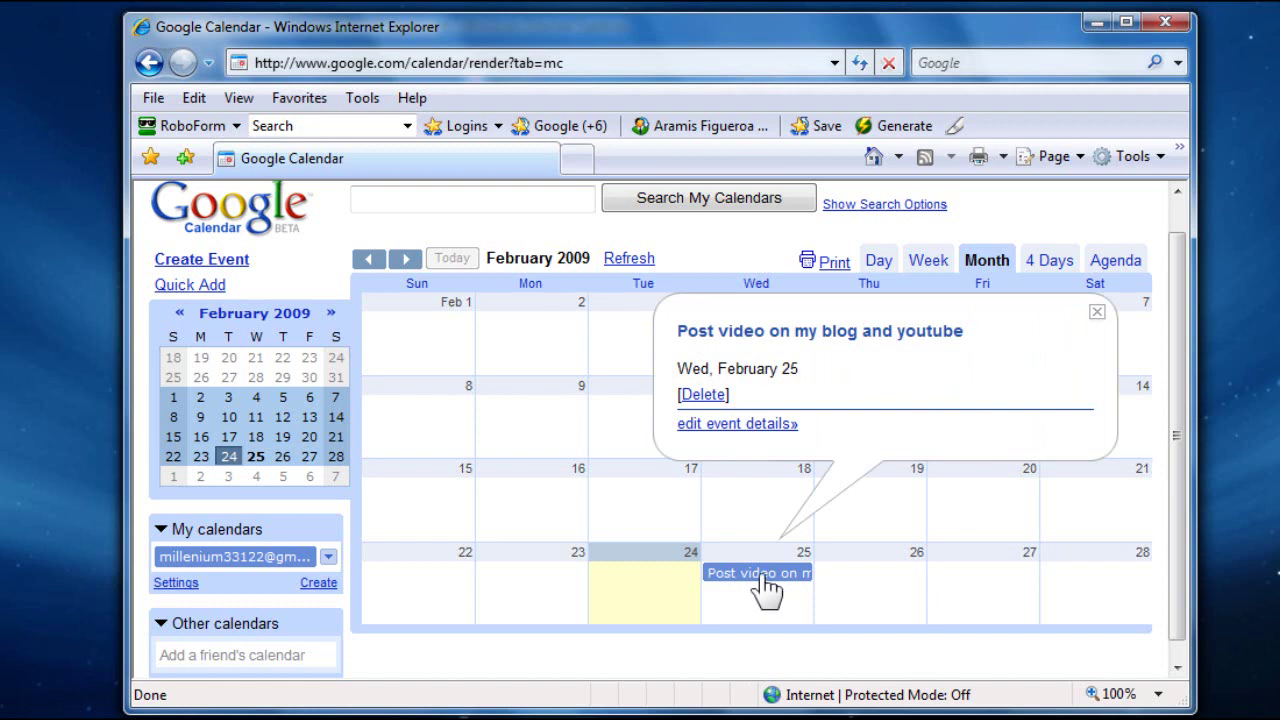
click(764, 577)
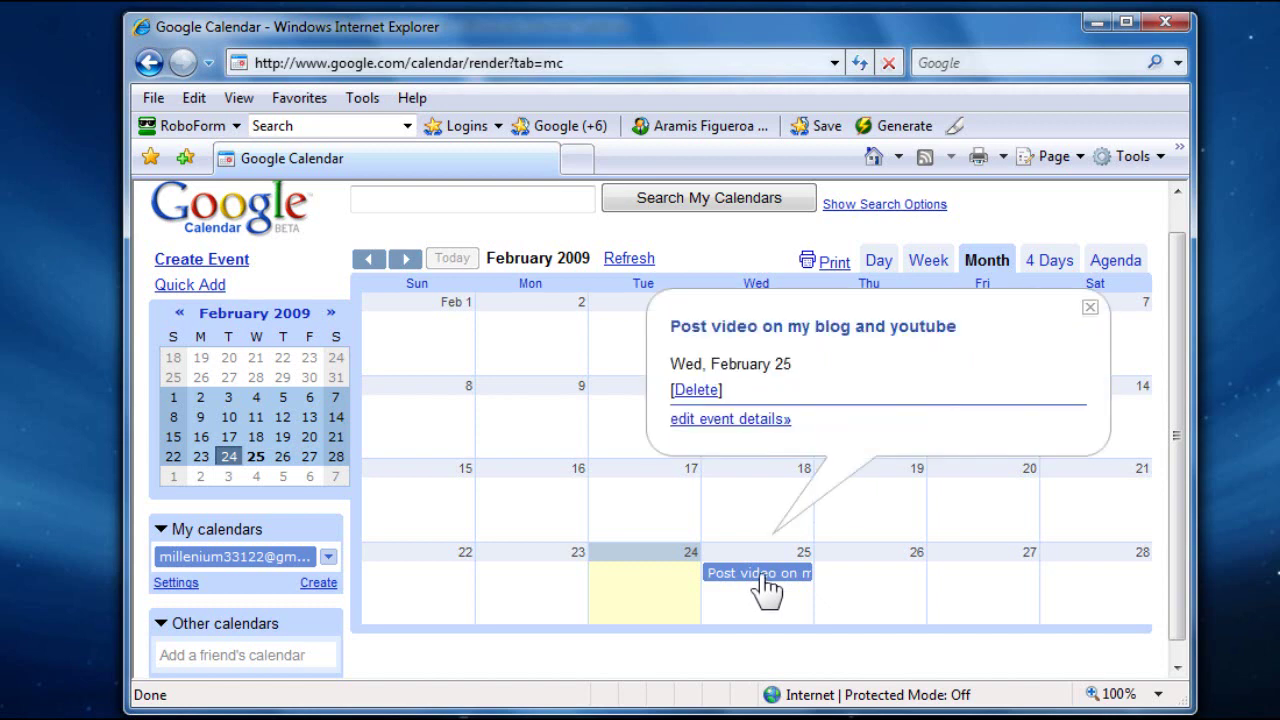
click(725, 420)
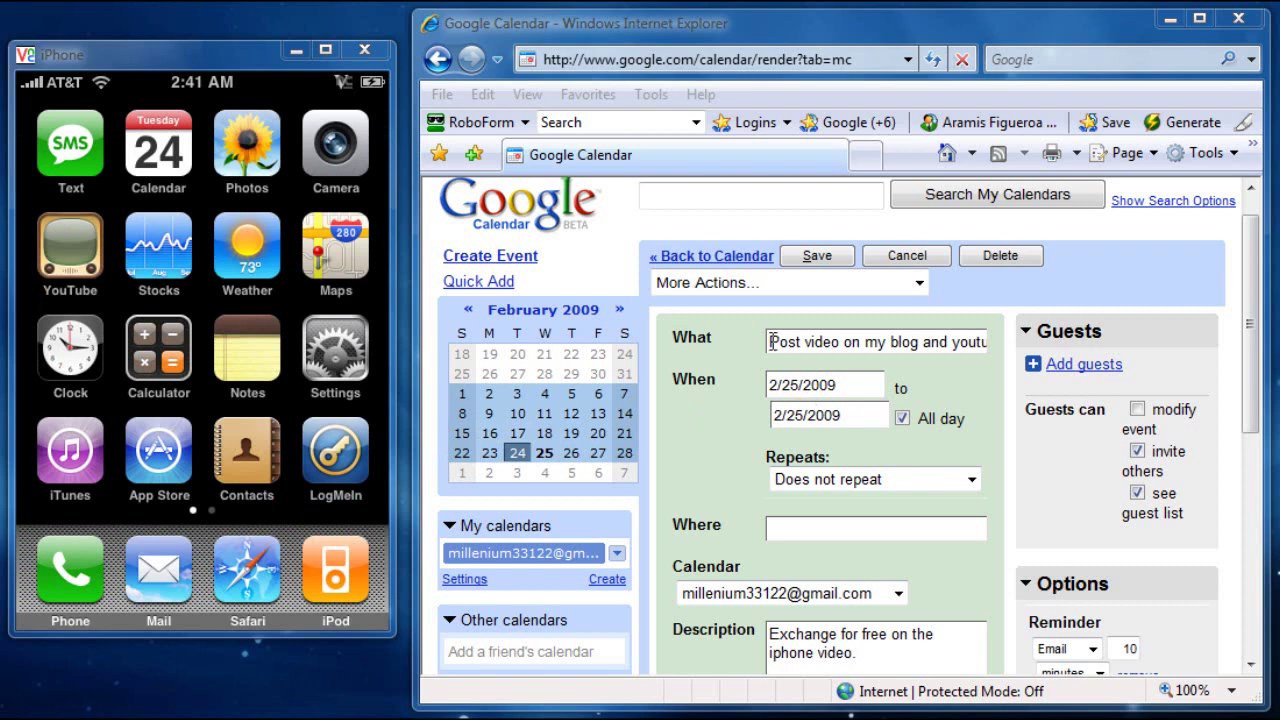
- Replace 'Post' with 'Upload' in the event title and save
drag(771, 342, 889, 342)
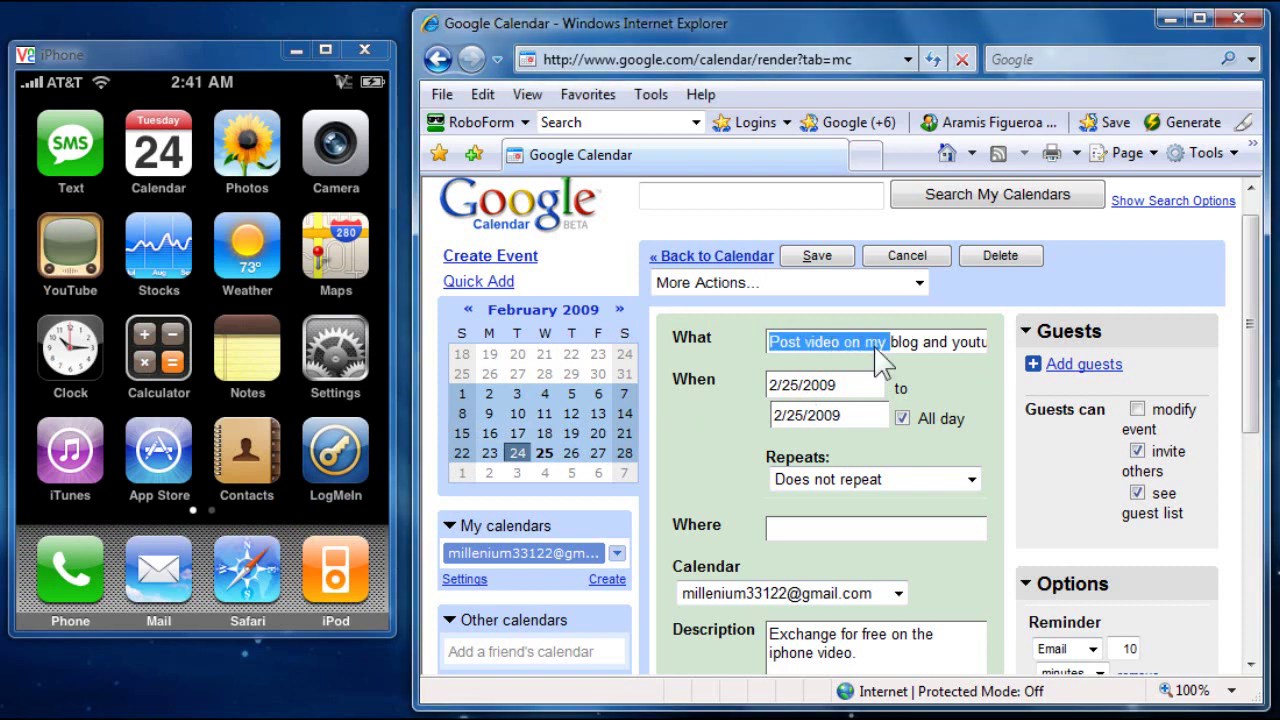
drag(805, 342, 750, 340)
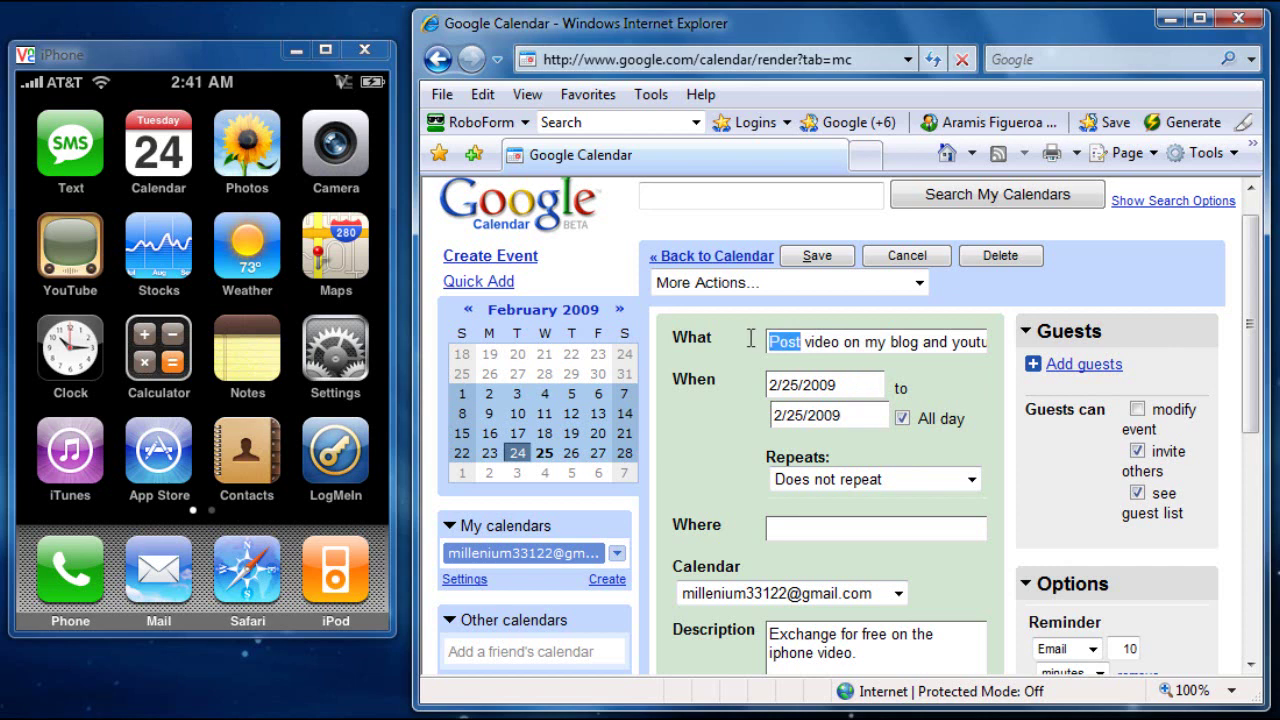
text(Upl)
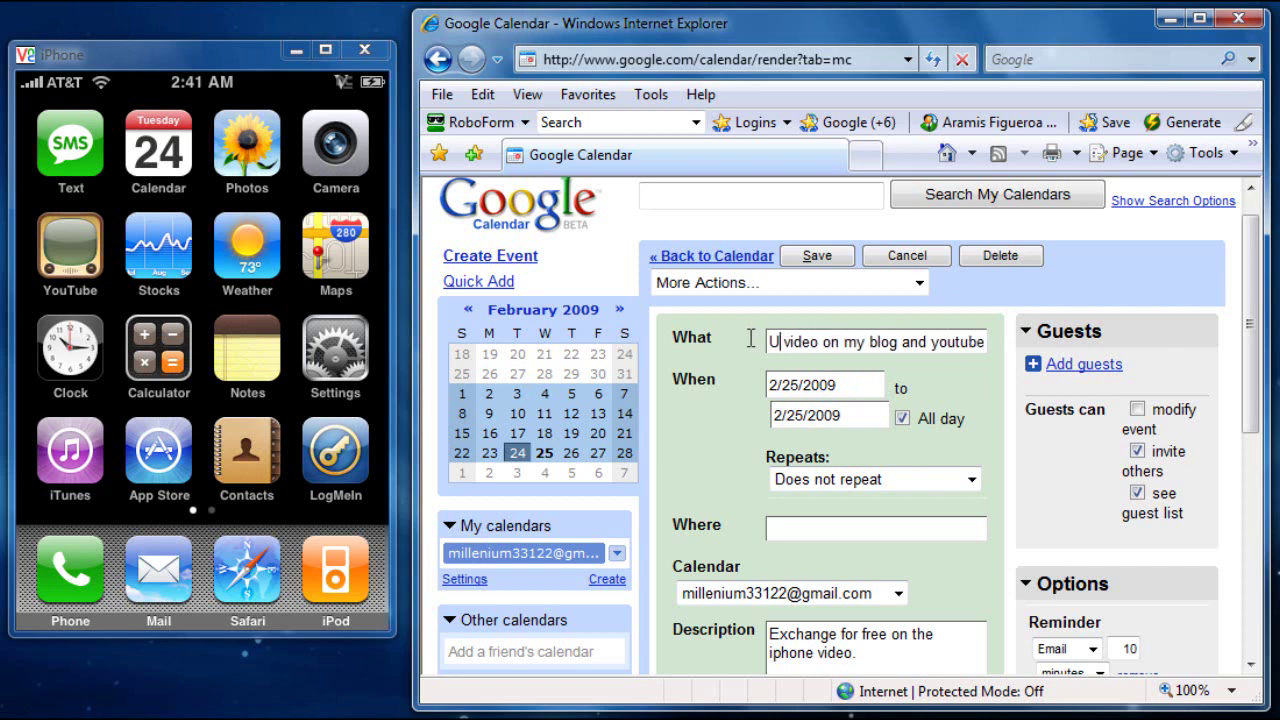
text(oad)
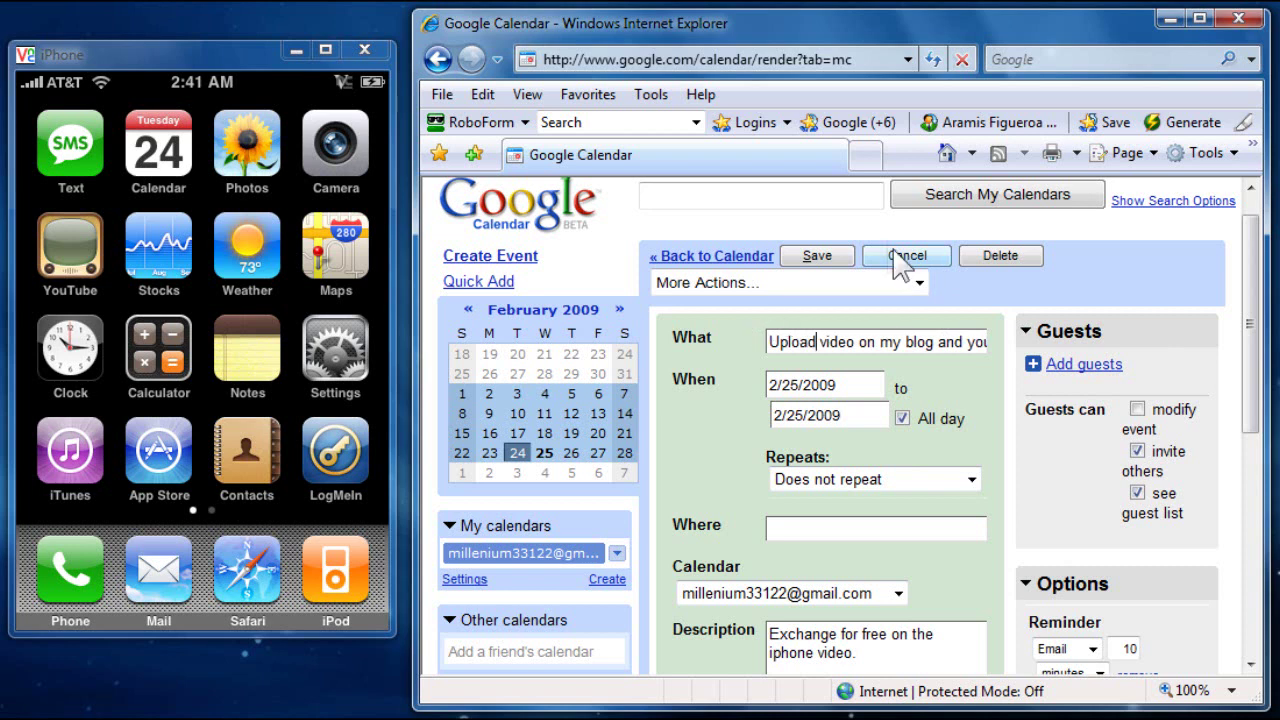
click(828, 261)
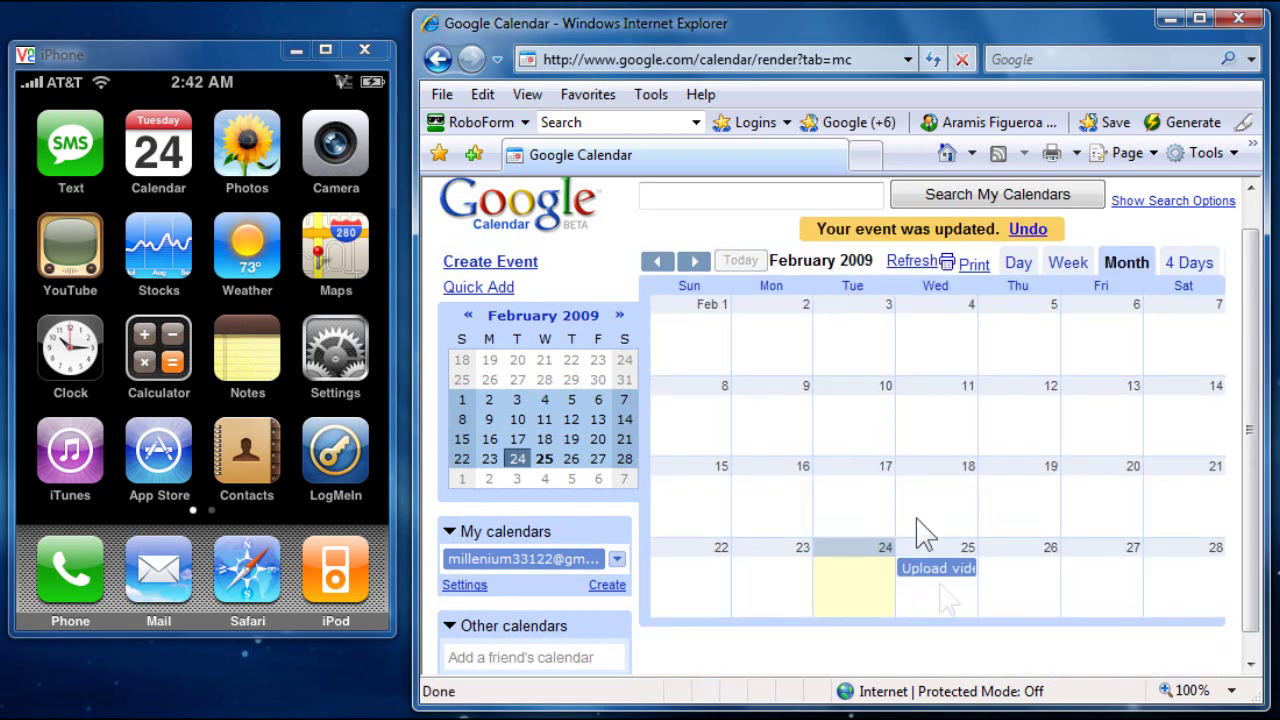